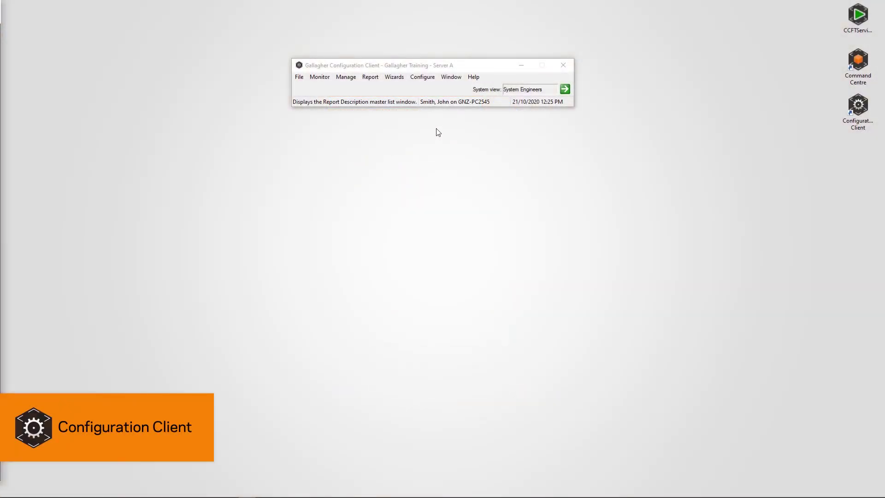
Create a new Activity Report (Configuration Client) from Report Descriptions.
left_click(370, 79)
left_click(373, 87)
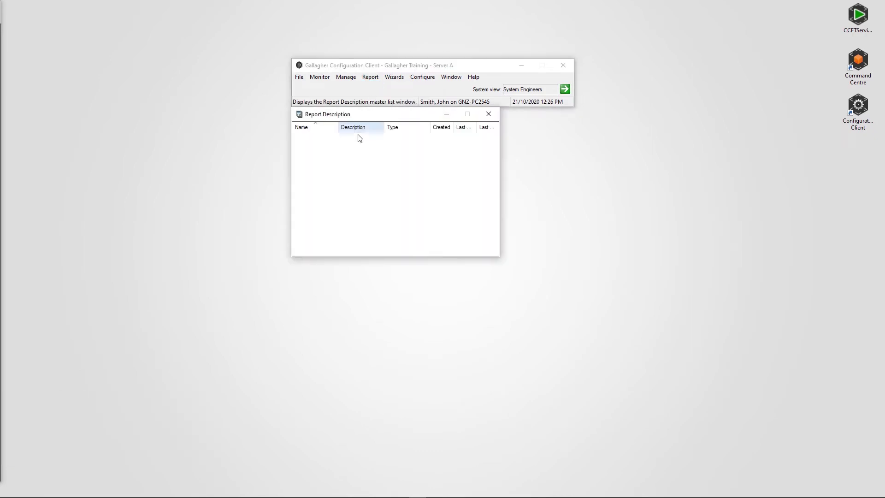
right_click(352, 168)
mouse_move(371, 171)
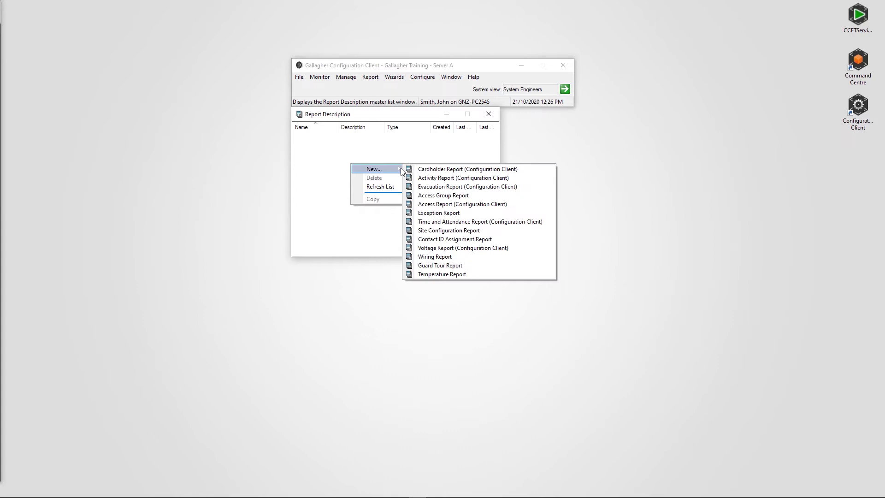
left_click(509, 179)
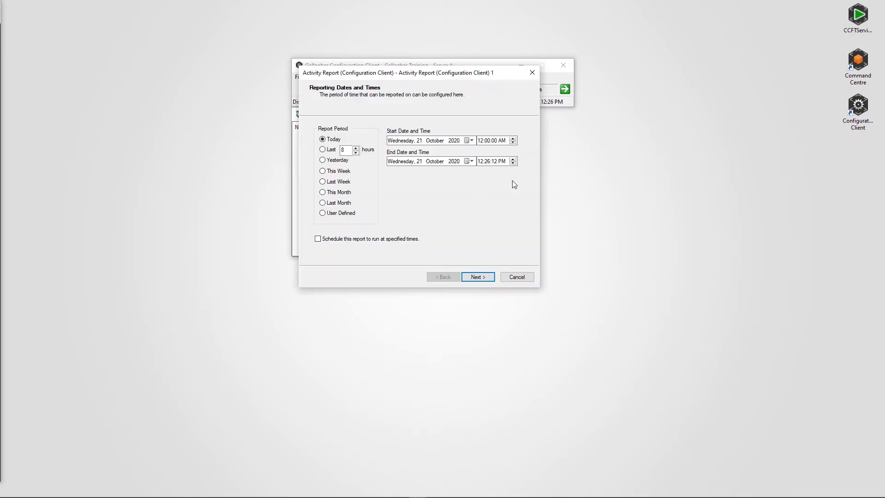
Set the report period to User Defined, with end-time minutes of 15.
left_click(487, 161)
left_click(341, 212)
left_click(488, 162)
type("15")
Keep all event priorities, events, cardholders and items, and accept the regional settings.
left_click(477, 277)
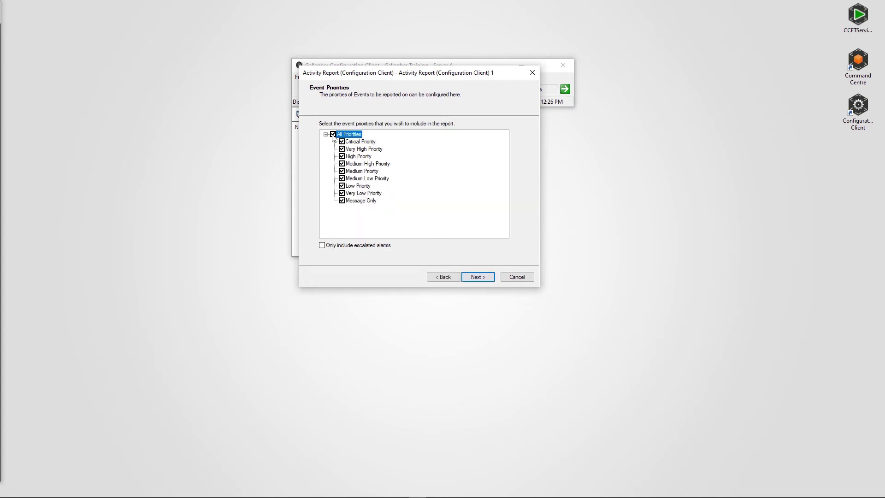
left_click(478, 277)
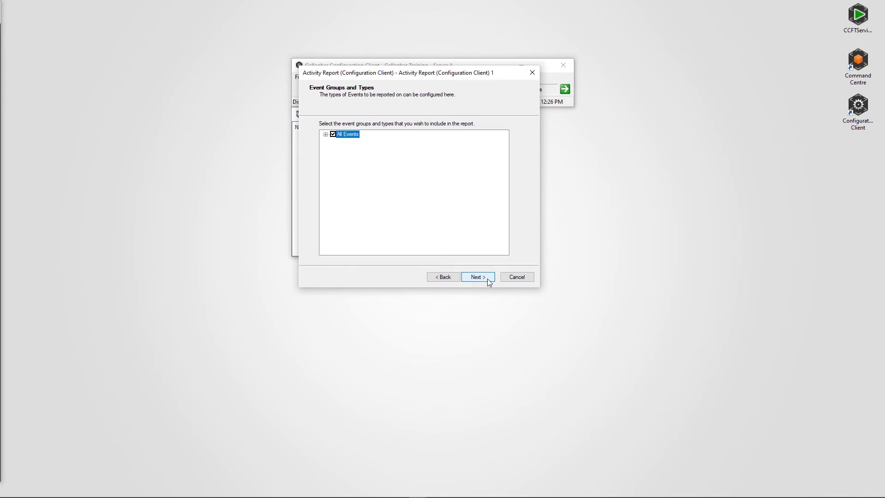
left_click(489, 280)
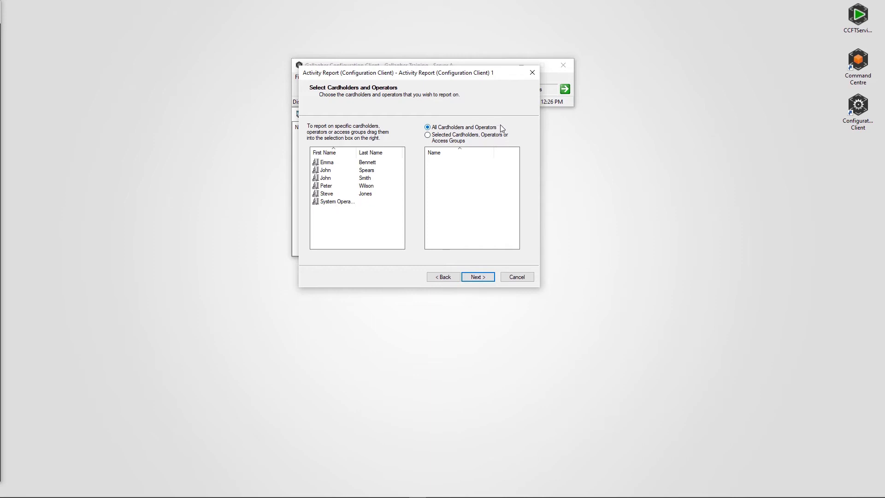
left_click(477, 278)
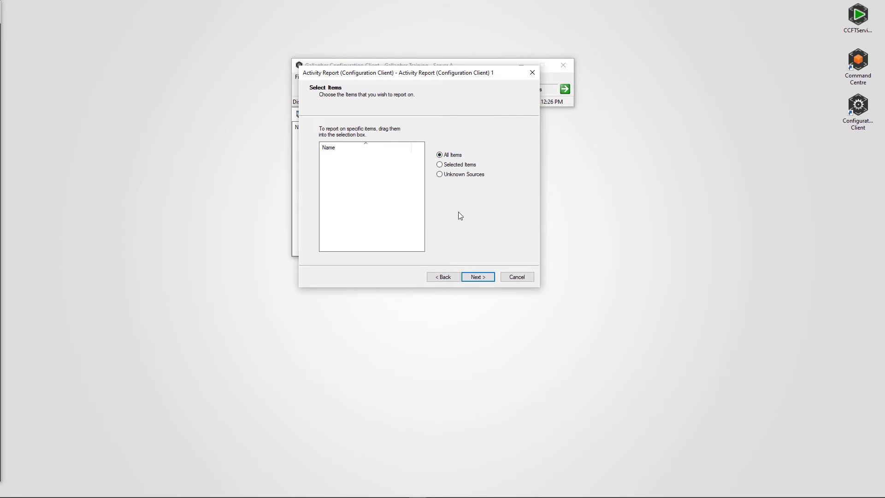
left_click(475, 278)
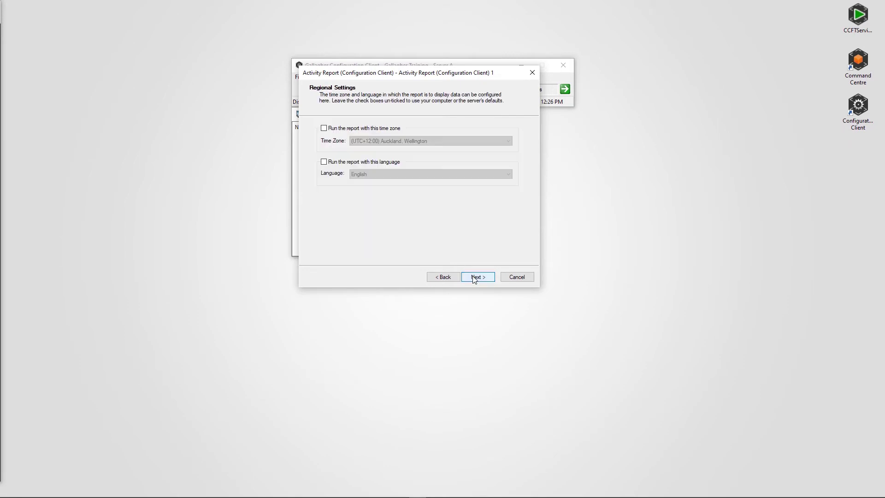
left_click(475, 277)
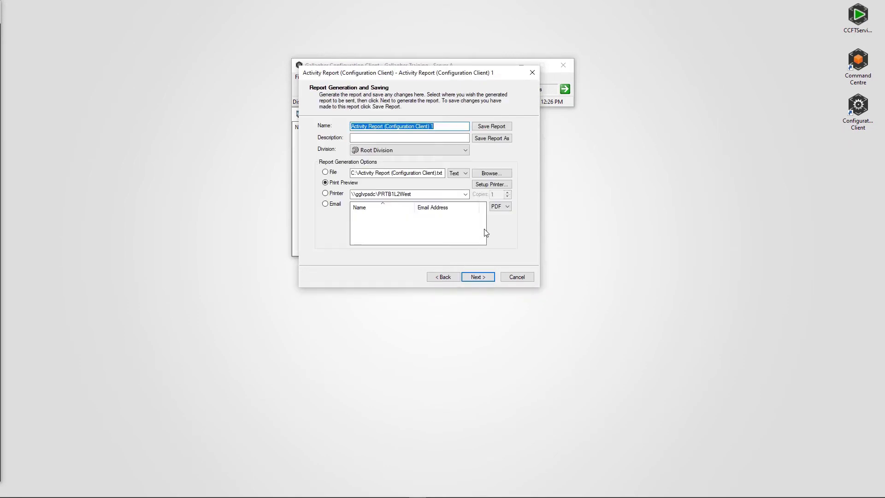
Leave the output format as Text and generate the report as a print preview.
left_click(461, 174)
left_click(461, 174)
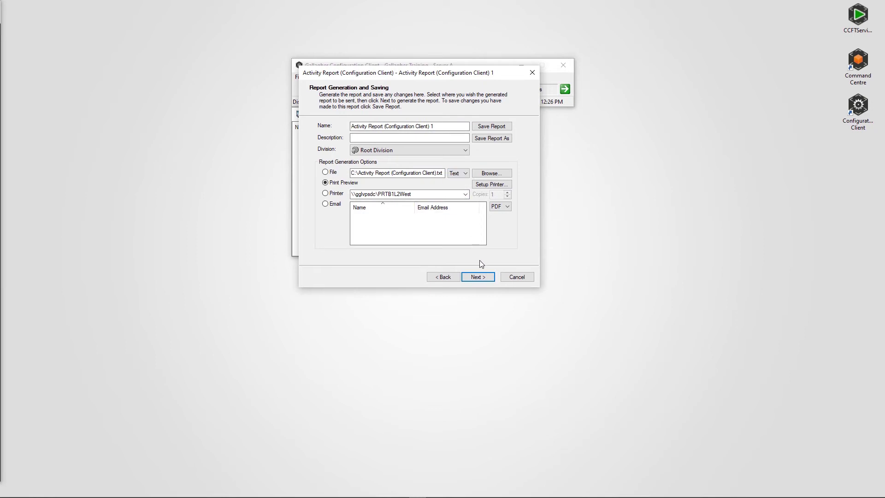
left_click(483, 275)
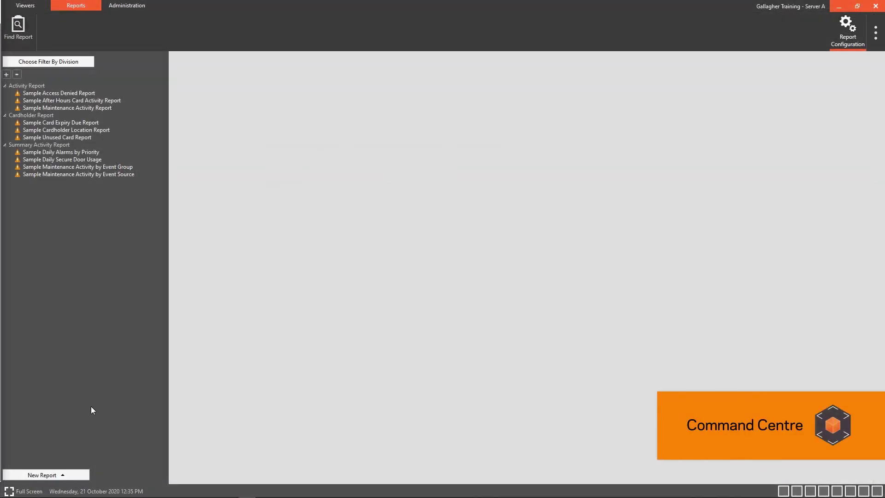
Create a new Activity Report with a User Defined event time ending 21 October 2020, 1:00 PM.
left_click(66, 471)
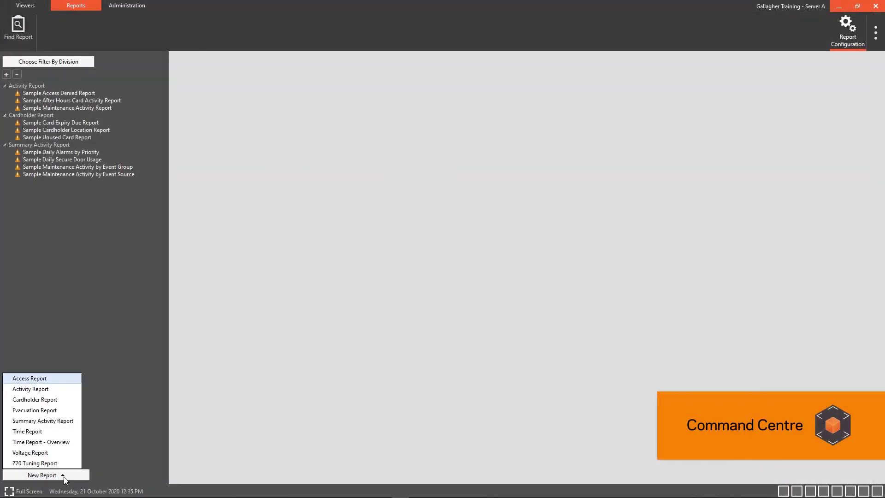
left_click(53, 392)
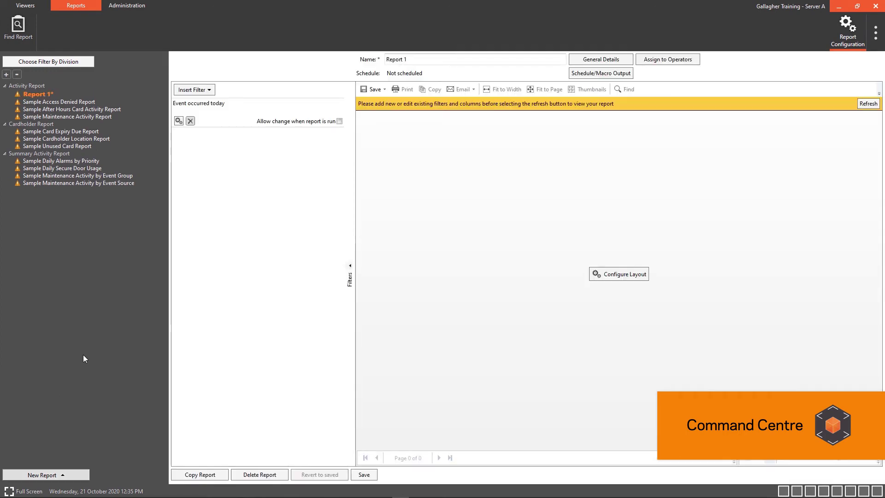
left_click(179, 122)
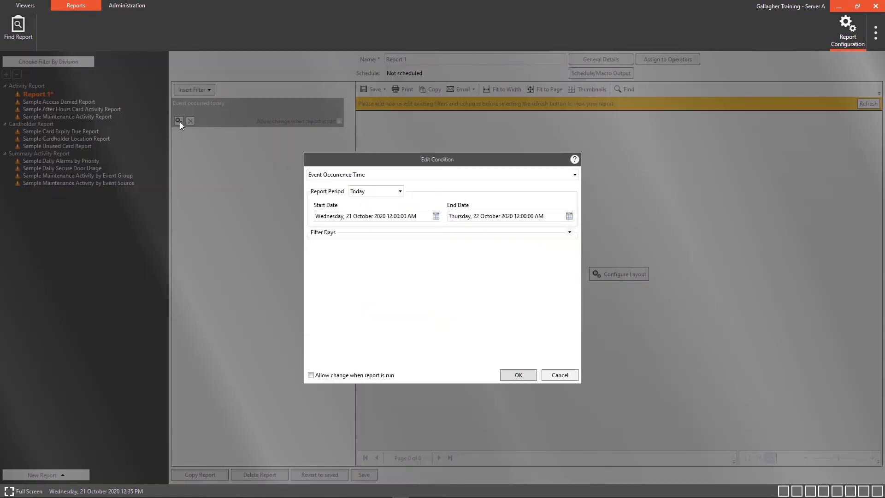
left_click(387, 192)
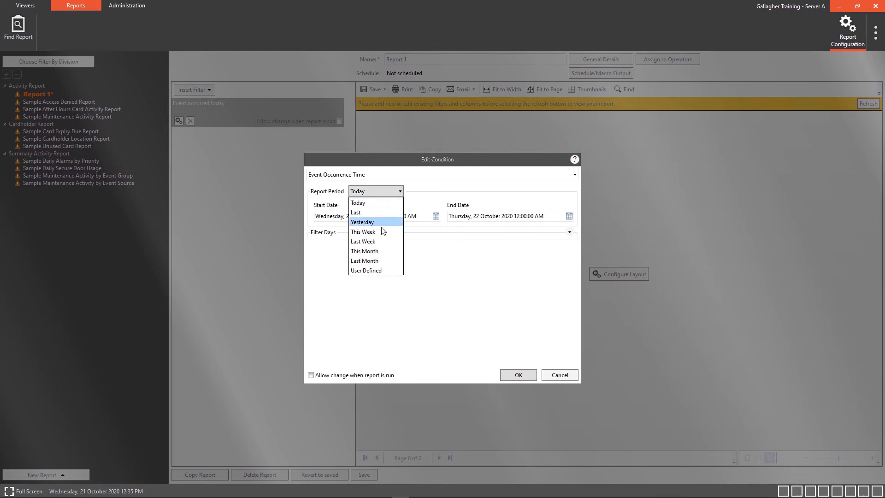
left_click(371, 270)
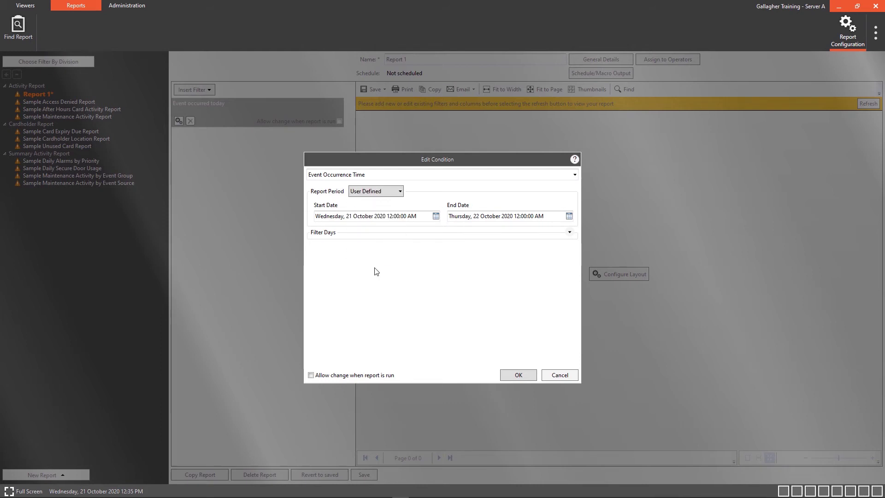
triple_click(550, 215)
type("Wednesday, 21 October 2020 1:00:00 PM")
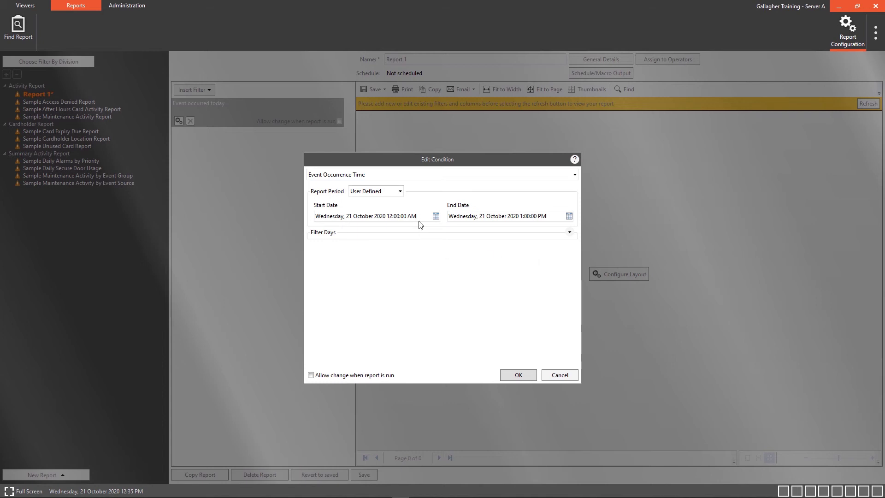
Confirm the event-time condition and bring up Report 1's column layout settings.
left_click(529, 372)
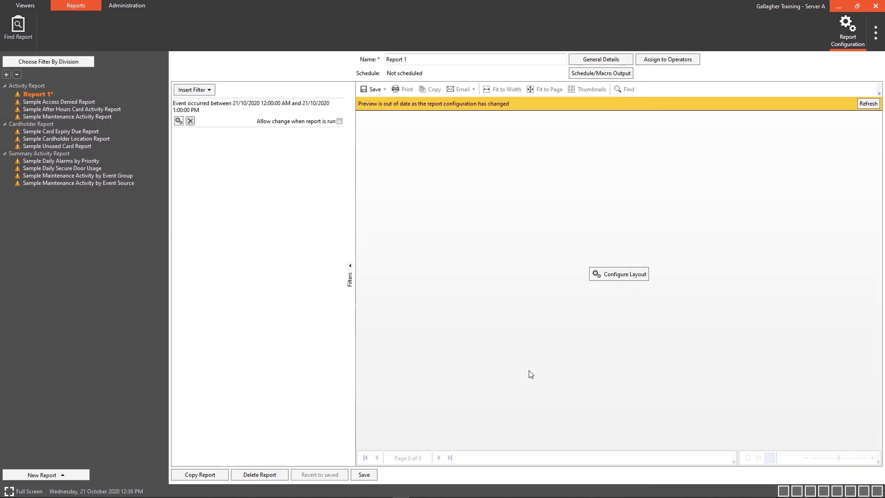
left_click(615, 276)
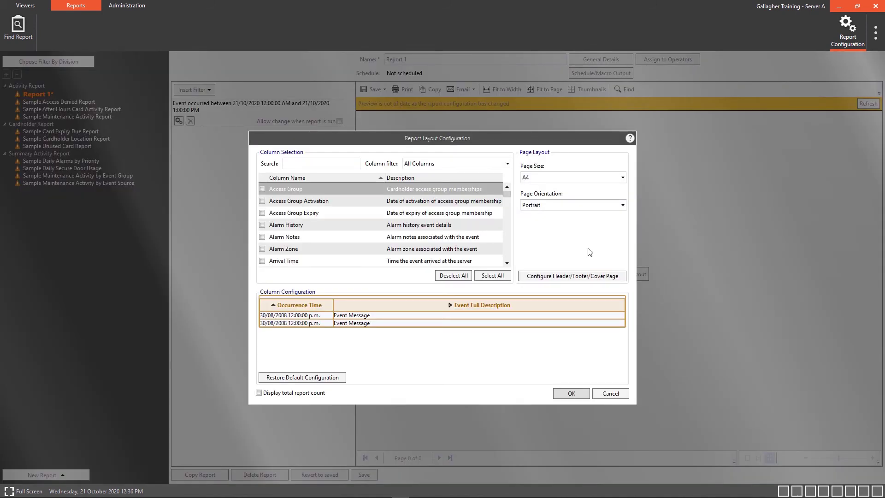
left_click_drag(507, 193, 511, 259)
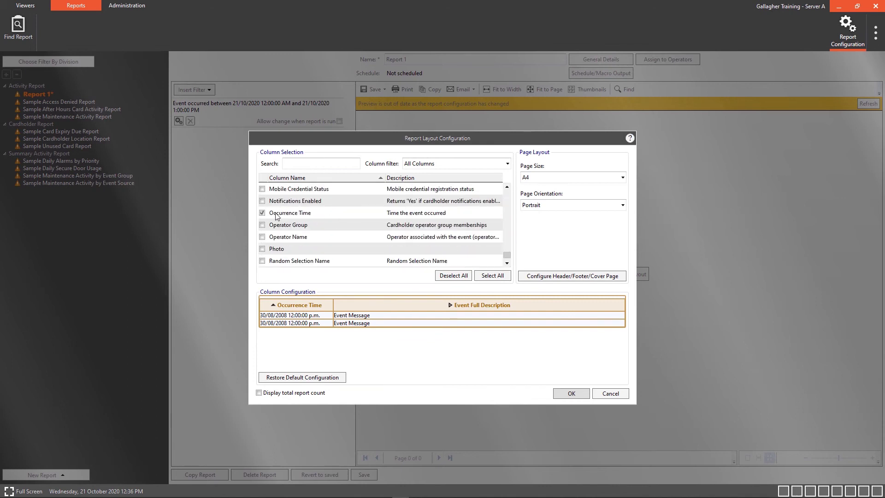
left_click_drag(507, 255, 509, 193)
scroll(375, 236, "down", 5)
scroll(376, 237, "up", 5)
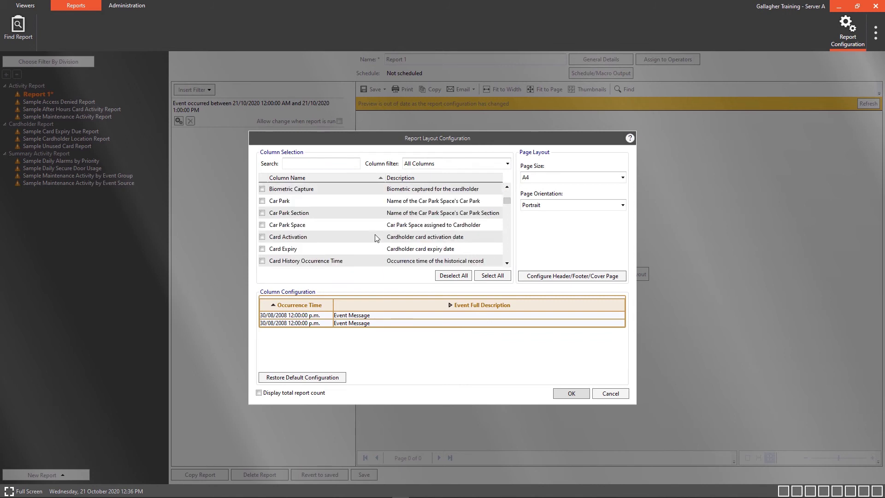
Add the Arrival Time, Event Group and Event Type columns and apply the layout.
left_click(262, 261)
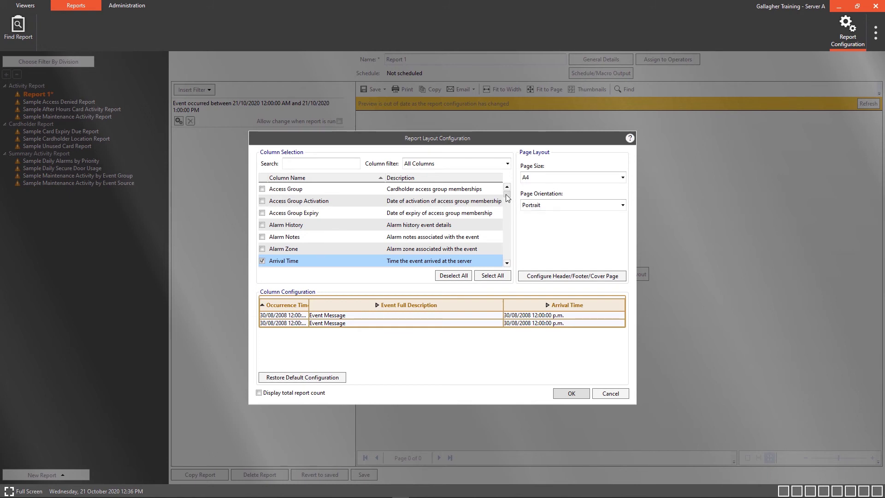
left_click(507, 263)
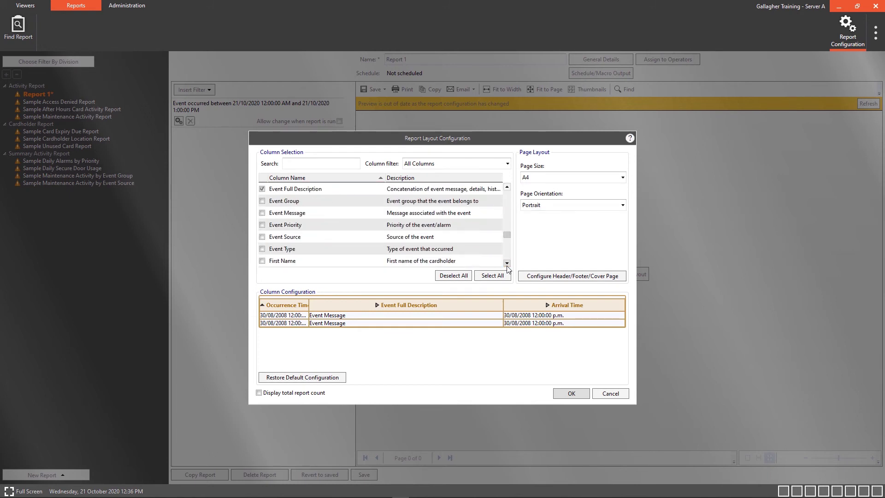
left_click(262, 201)
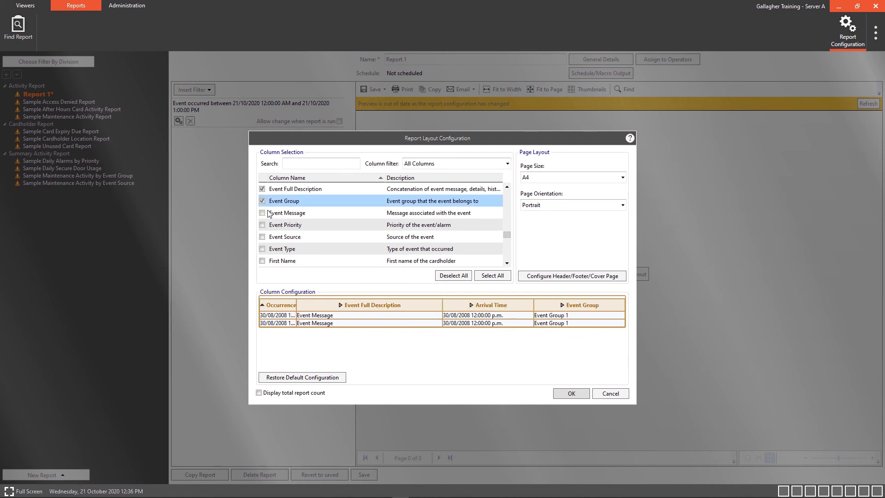
left_click(262, 249)
left_click(507, 264)
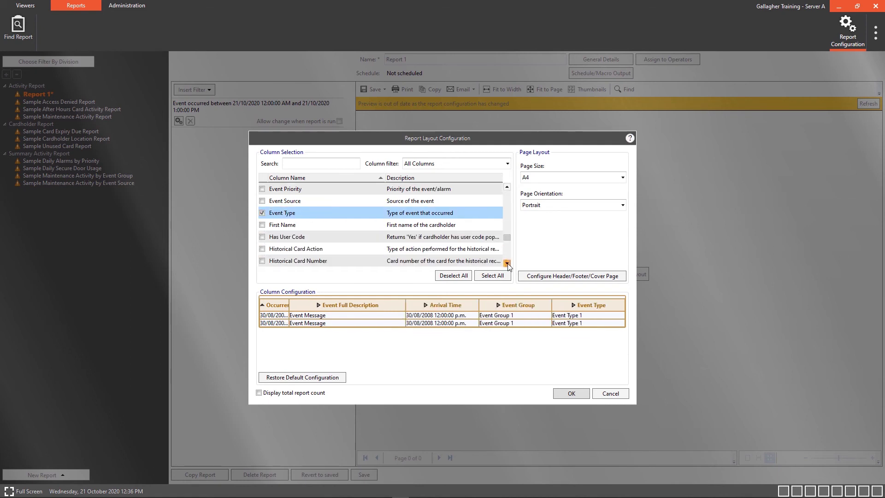
left_click(507, 187)
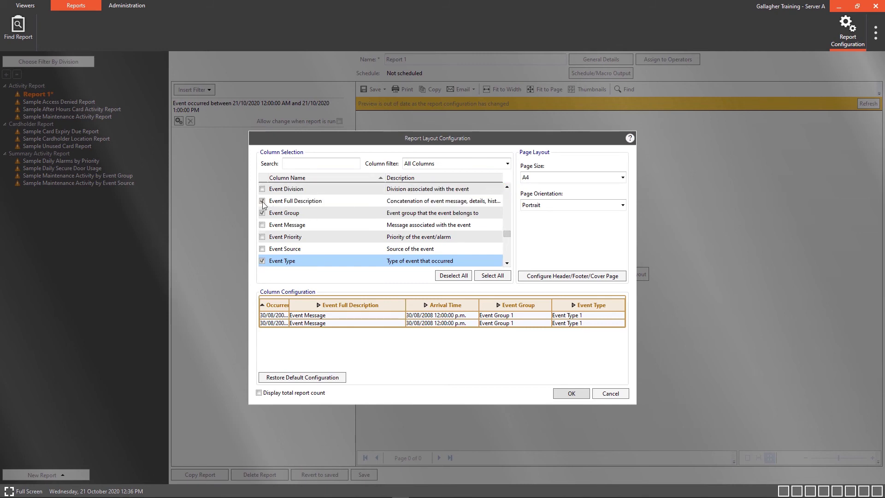
left_click(571, 393)
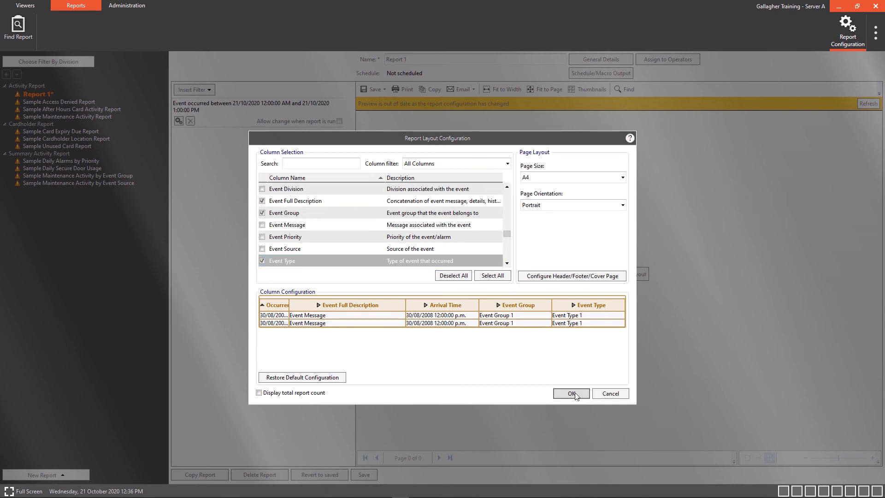
Save Report 1, then reload the reports and confirm with Yes.
left_click(374, 473)
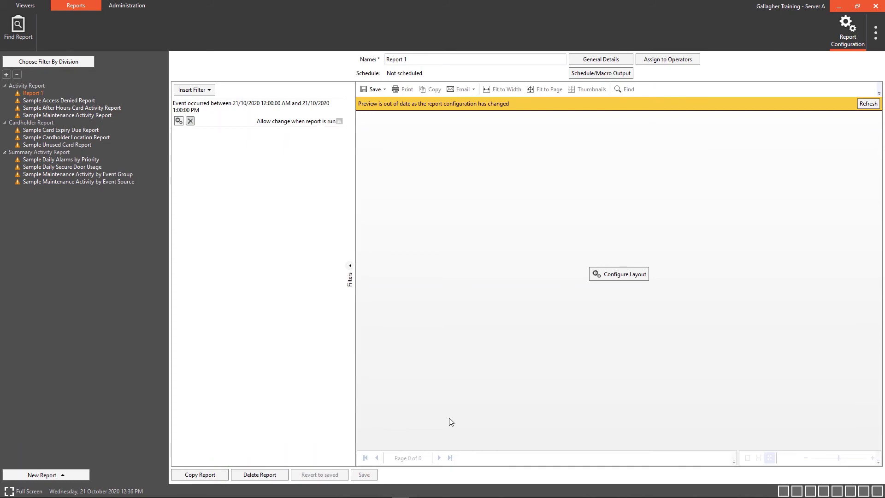
left_click(848, 29)
left_click(816, 40)
left_click(465, 283)
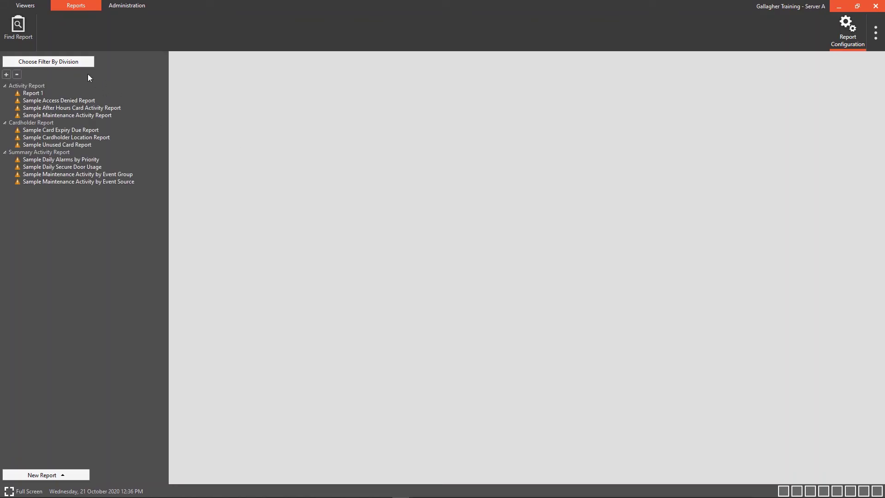
Run Report 1 from Find Report to preview its results and show the export formats.
left_click(17, 26)
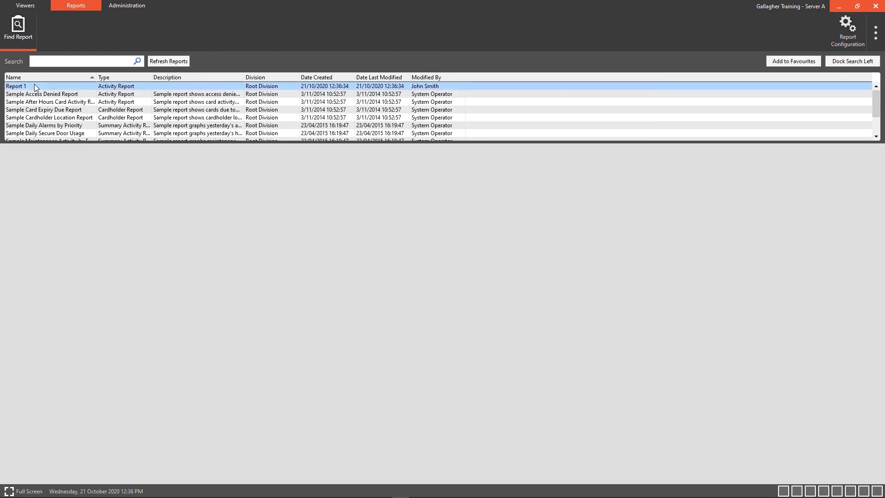
double_click(35, 86)
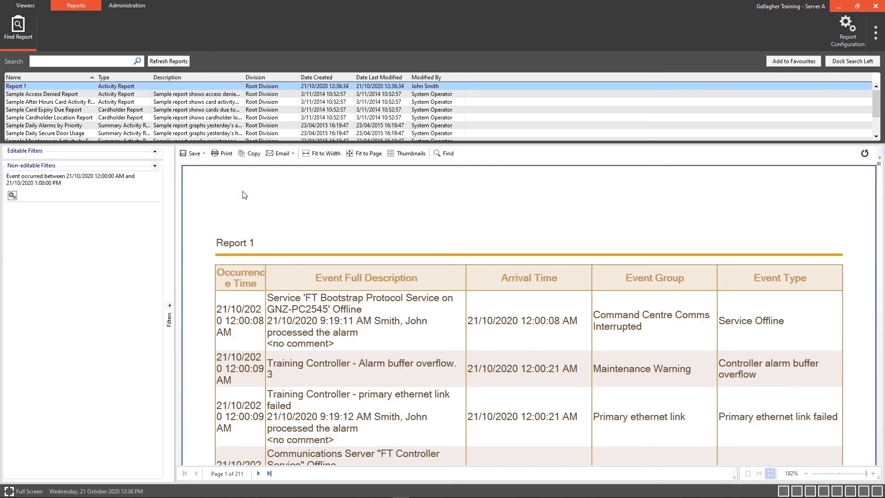
left_click(197, 154)
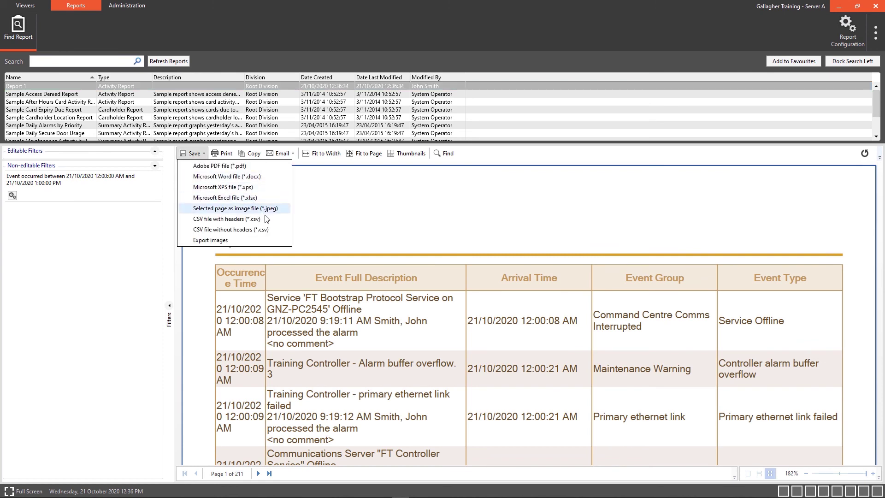